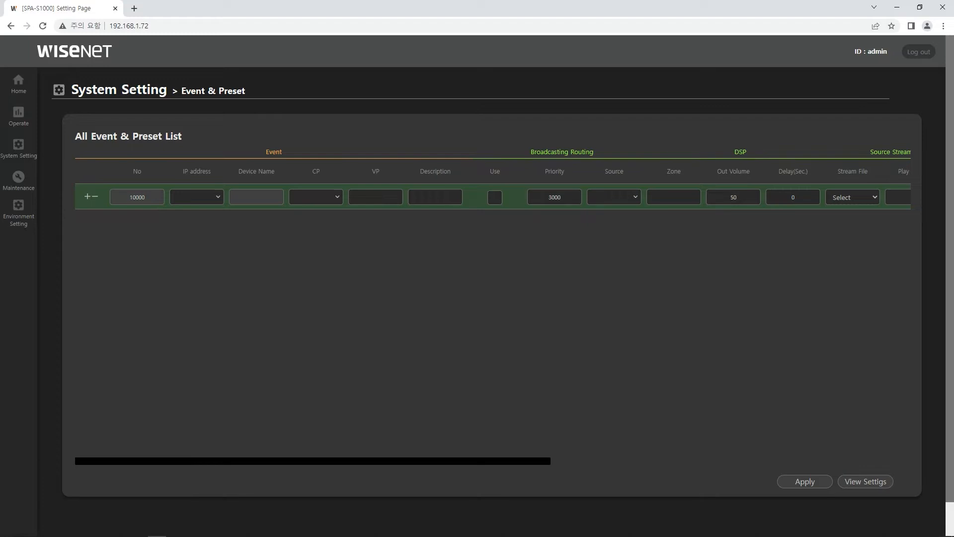
# Set up event 10000 with IP address 192.168.1.73 (SPA-C100), CP drycontact_in_1 and the description "alarm_in"
pyautogui.click(197, 196)
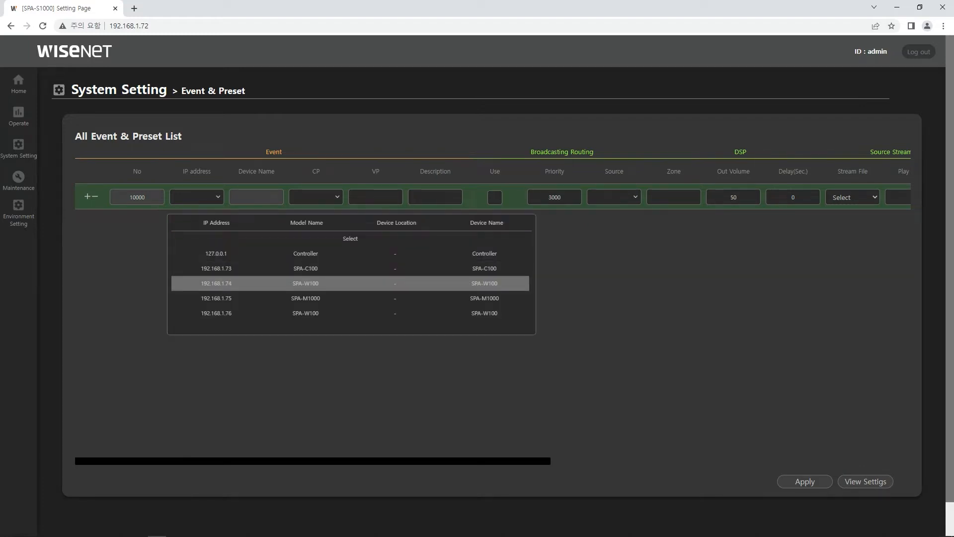
pyautogui.click(306, 268)
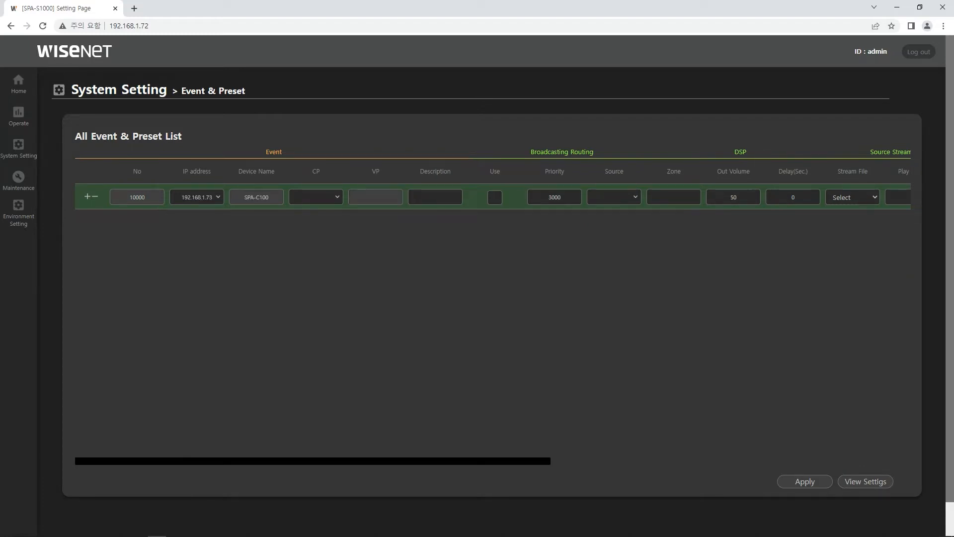
pyautogui.click(317, 197)
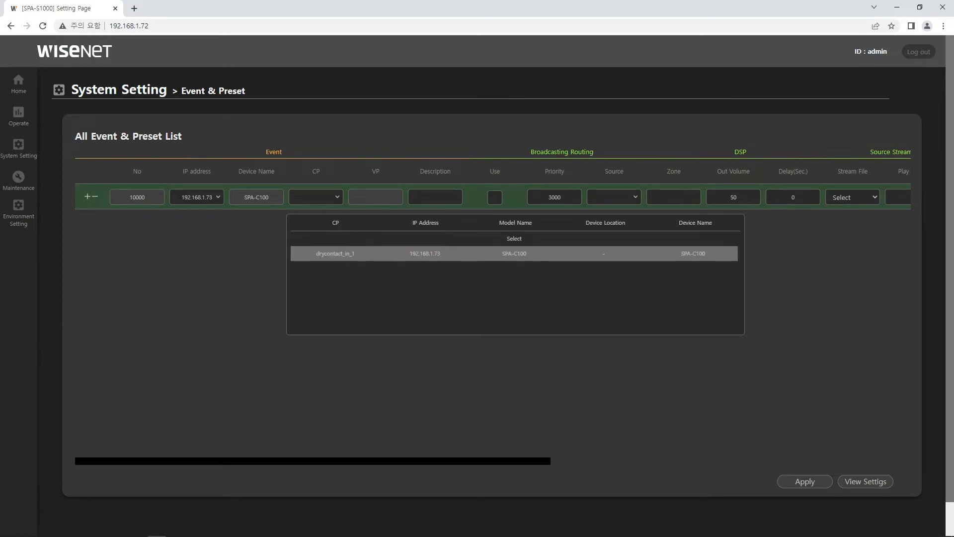
pyautogui.click(335, 254)
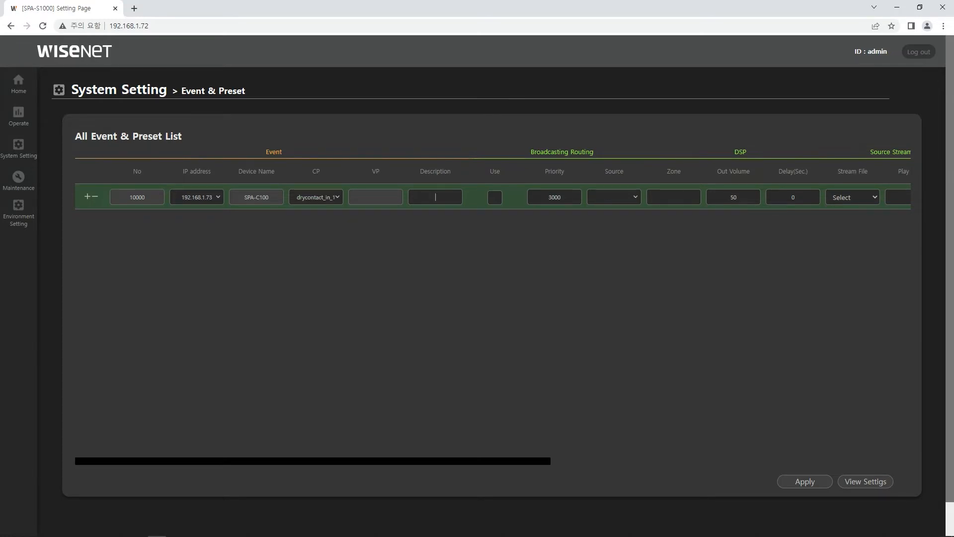
pyautogui.write('alarm_in')
# Add a second event for the controller at 127.0.0.1 with CP 1 and the description "Notice"
pyautogui.click(87, 197)
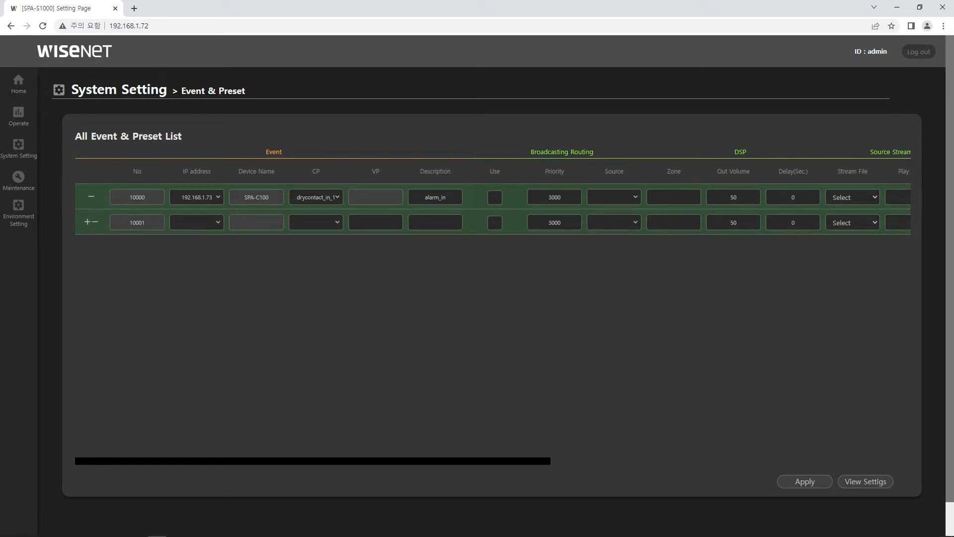
pyautogui.click(197, 222)
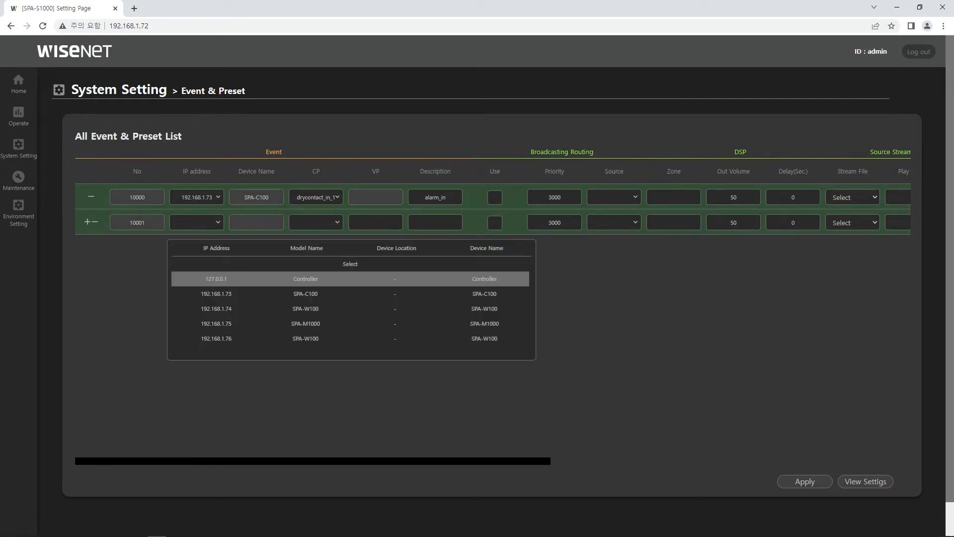
pyautogui.click(216, 279)
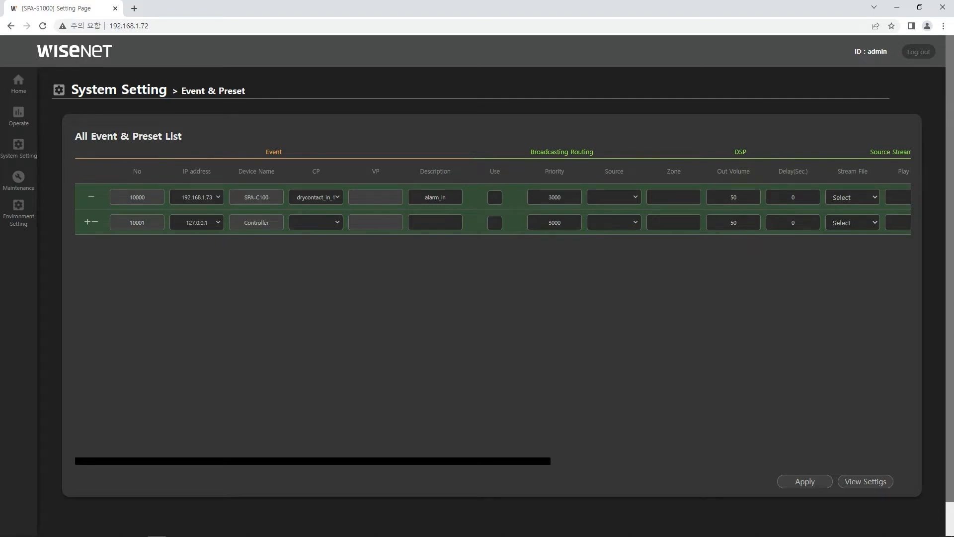
pyautogui.click(316, 222)
pyautogui.scroll(-5, 515, 270)
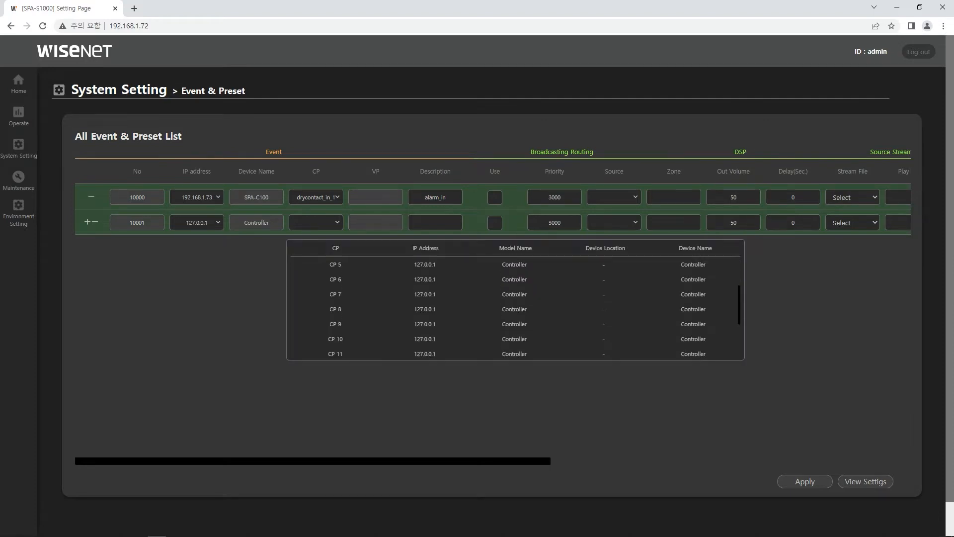
pyautogui.scroll(-2, 514, 268)
pyautogui.scroll(5, 514, 268)
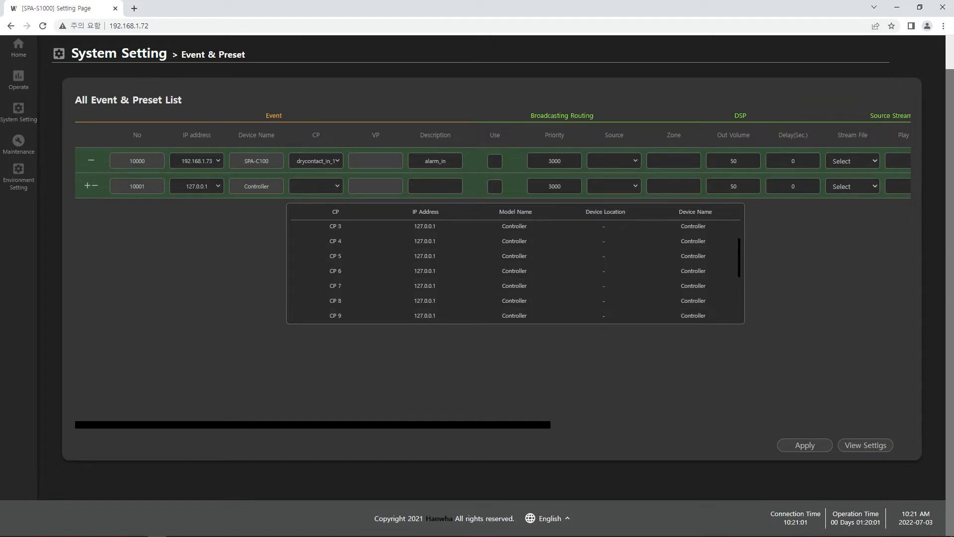
pyautogui.click(515, 243)
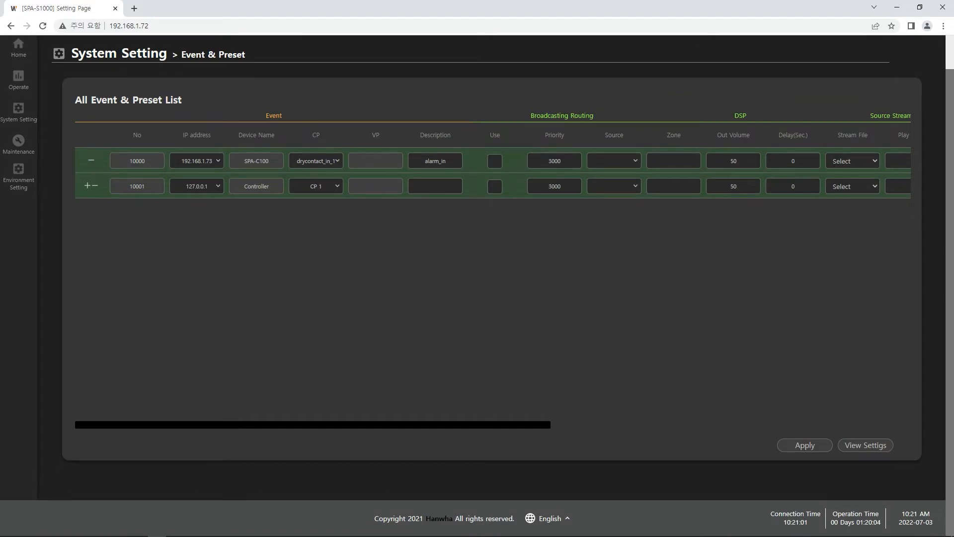
pyautogui.scroll(2, 515, 242)
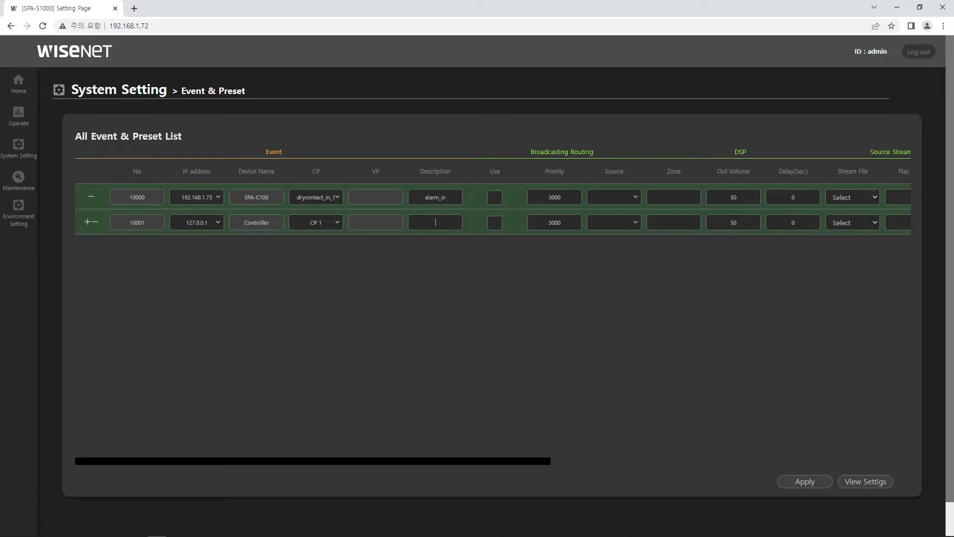
pyautogui.write('Notice')
# Add a third event for the SPA-M1000 at 192.168.1.75 with CP button_1, VP 3 and the description "Announce"
pyautogui.click(88, 222)
pyautogui.click(197, 248)
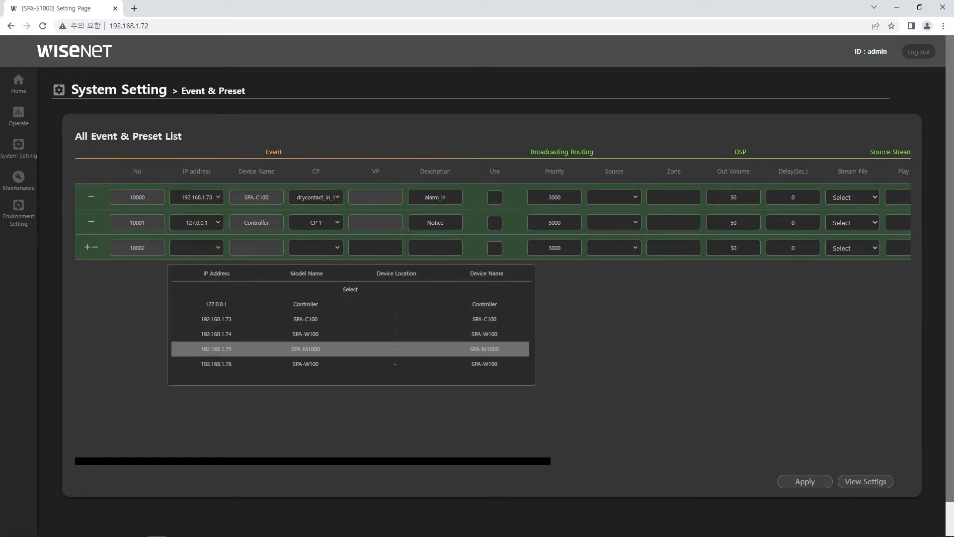
pyautogui.click(350, 349)
pyautogui.click(316, 247)
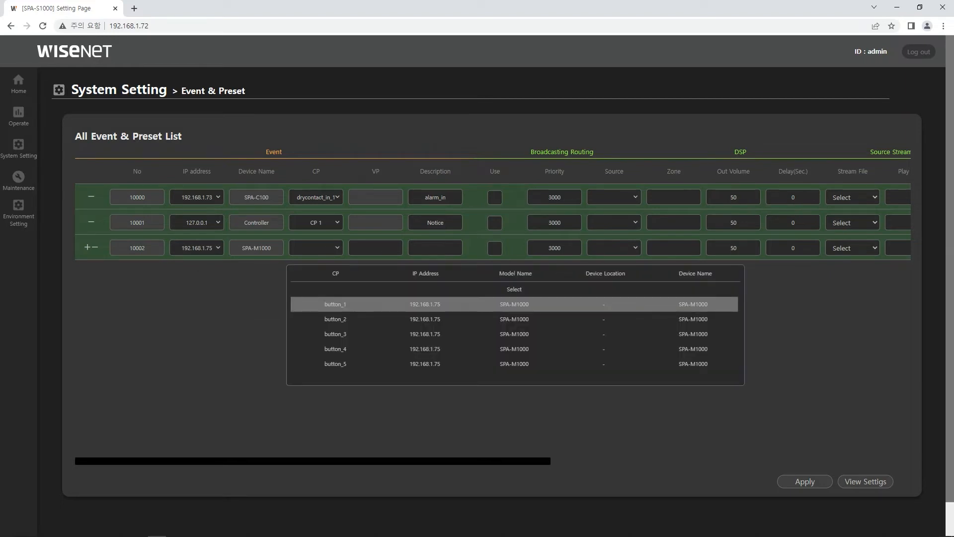
pyautogui.click(336, 304)
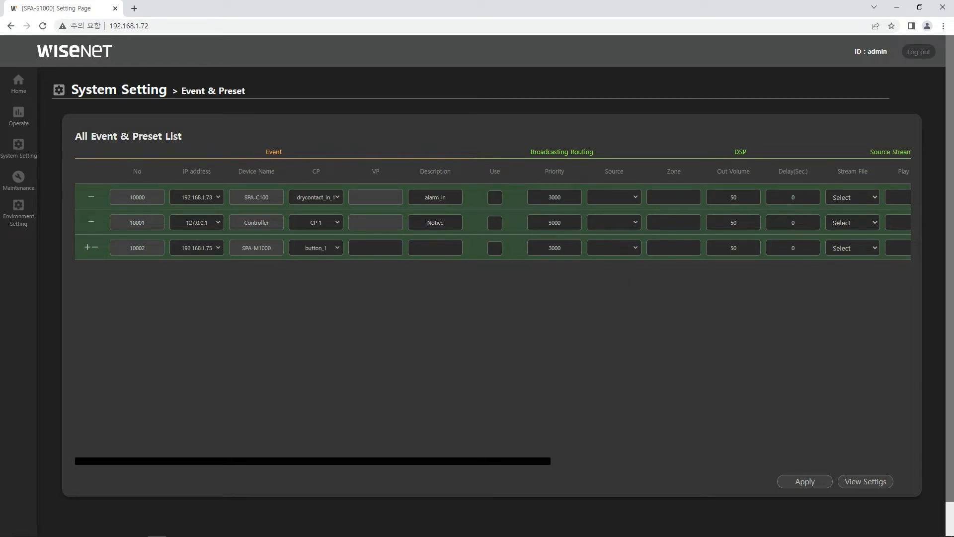
pyautogui.press('Tab')
pyautogui.write('Announce')
# Enable broadcasting routing for event 10000 and choose the BGM source s1
pyautogui.moveTo(313, 461); pyautogui.dragTo(512, 461)
pyautogui.hscroll(3, 492, 223)
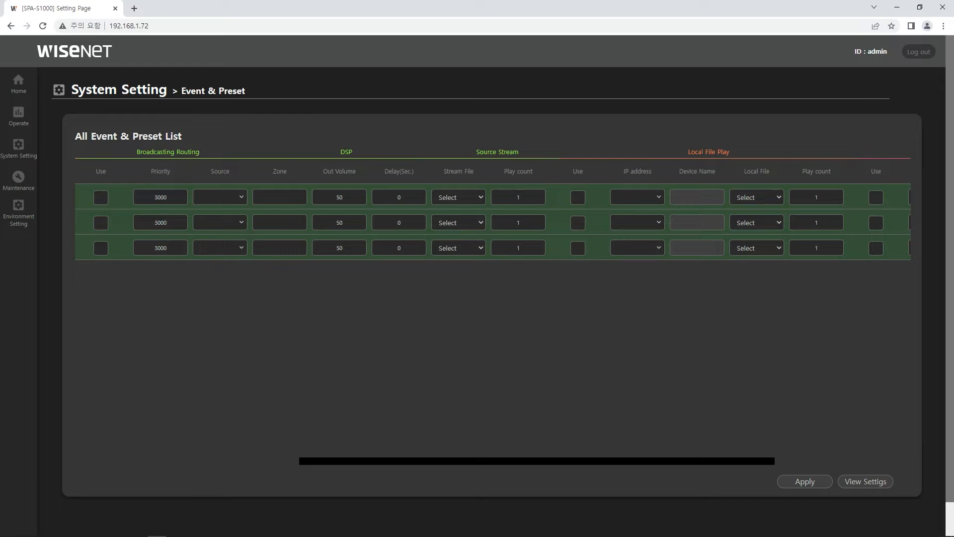
pyautogui.click(101, 198)
pyautogui.click(220, 197)
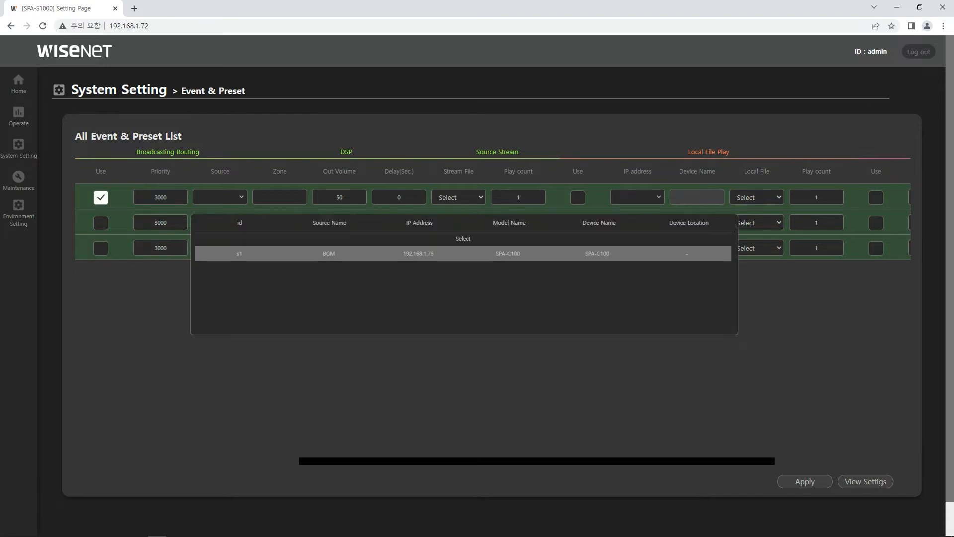
pyautogui.click(329, 253)
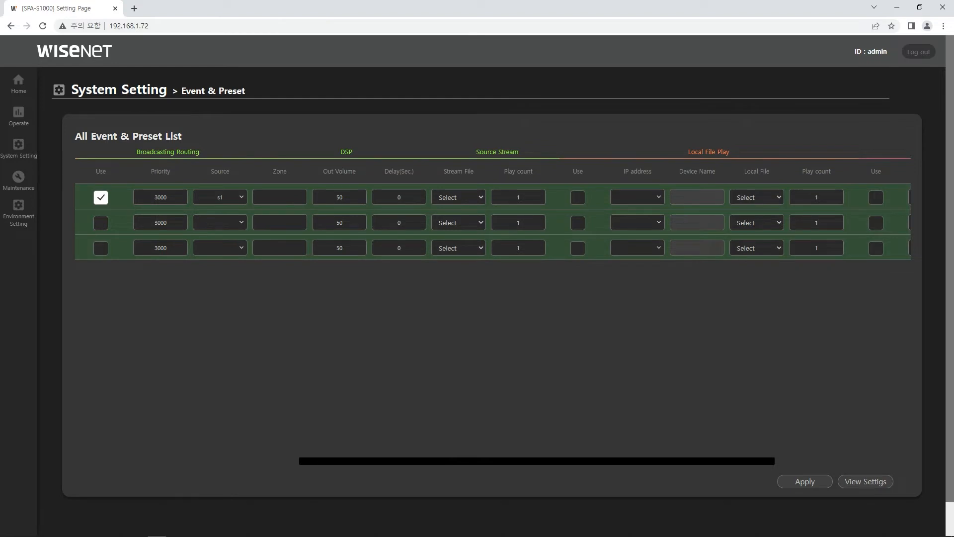
pyautogui.write('z1, z2')
pyautogui.press('BackSpace')
pyautogui.press('BackSpace')
pyautogui.press('BackSpace')
pyautogui.press('BackSpace')
pyautogui.press('BackSpace')
pyautogui.press('BackSpace')
# Set the zone of event 10000 to "all" and its output volume to 60
pyautogui.write('all')
pyautogui.doubleClick(338, 197)
pyautogui.write('60')
# Choose the file_exampl… stream file for event 10000 and set its play count to 3
pyautogui.click(458, 198)
pyautogui.click(467, 219)
pyautogui.doubleClick(520, 198)
pyautogui.write('3')
# Enable local file play for event 10001 on 192.168.1.73, using the file_exampl… file with a play count of 3
pyautogui.click(101, 223)
pyautogui.click(578, 222)
pyautogui.moveTo(537, 461); pyautogui.dragTo(673, 462)
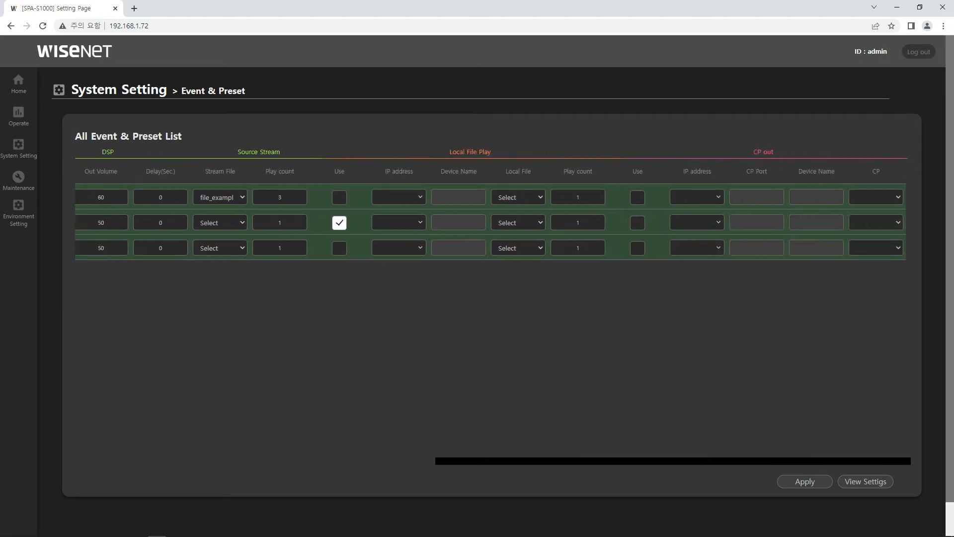
pyautogui.click(399, 223)
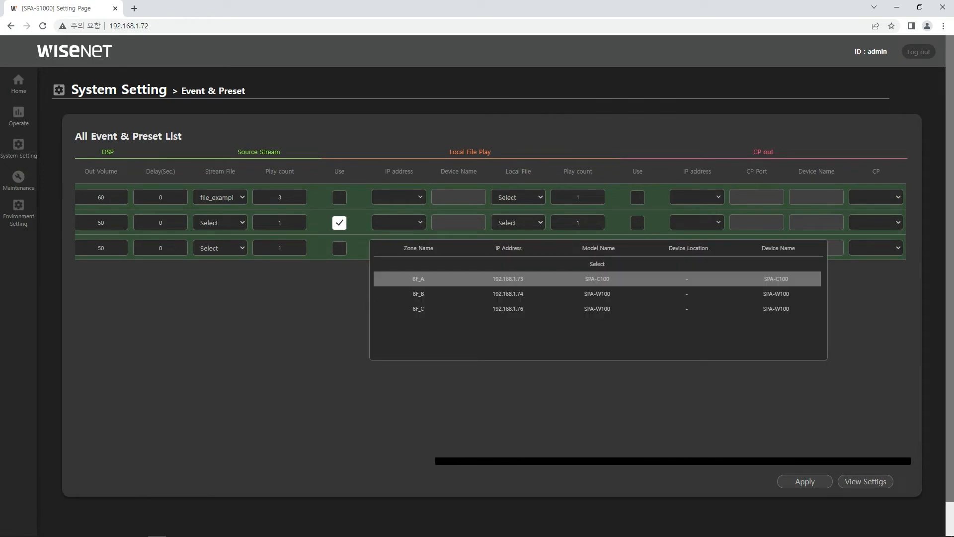
pyautogui.click(508, 279)
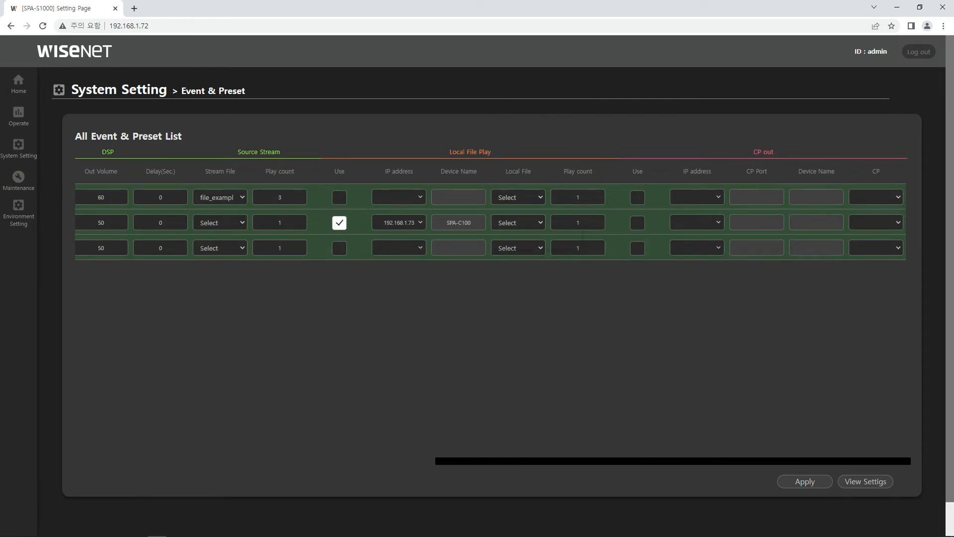
pyautogui.click(518, 223)
pyautogui.click(536, 244)
pyautogui.doubleClick(579, 222)
pyautogui.write('3')
# Enable CP out for event 10001 with IP address 192.168.1.73 and its dry contact CP
pyautogui.click(638, 223)
pyautogui.click(697, 222)
pyautogui.click(686, 279)
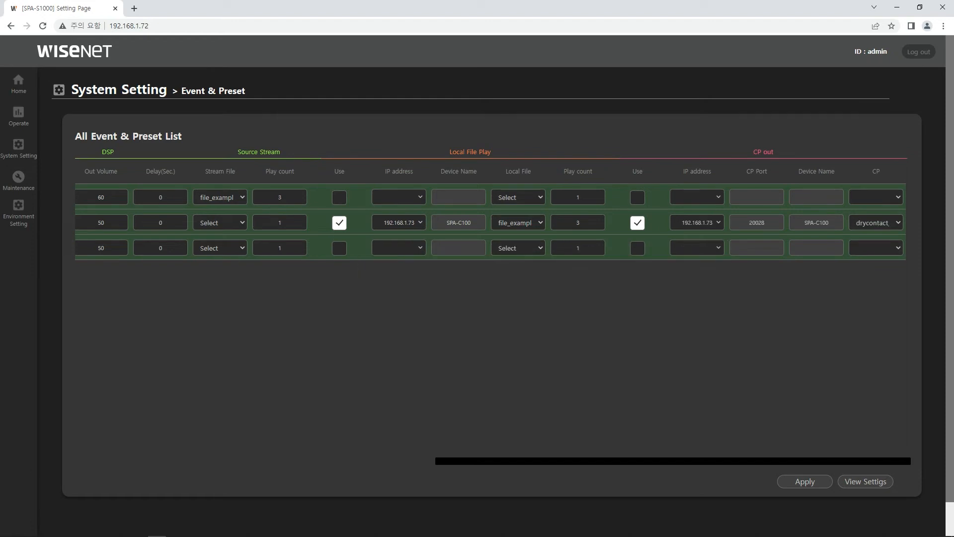
pyautogui.click(877, 223)
pyautogui.click(878, 235)
# Enable local file play for event 10002 on the SPA-W100 at 192.168.1.76
pyautogui.click(340, 248)
pyautogui.click(399, 248)
pyautogui.press('Down')
pyautogui.press('Down')
pyautogui.press('Down')
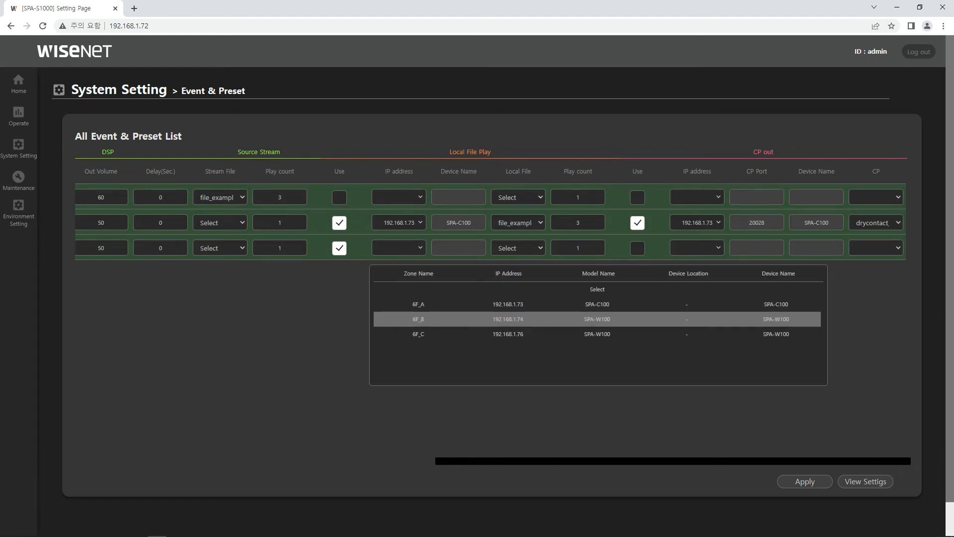
pyautogui.press('Return')
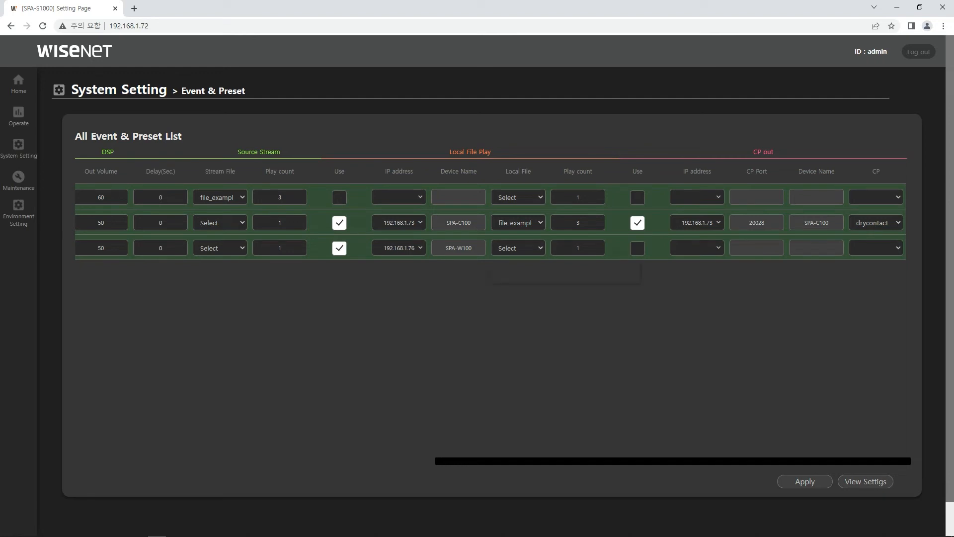
# Choose the Music_… local file for event 10002 with a play count of 6, and apply the event list
pyautogui.press('Down')
pyautogui.press('Return')
pyautogui.doubleClick(578, 248)
pyautogui.write('6')
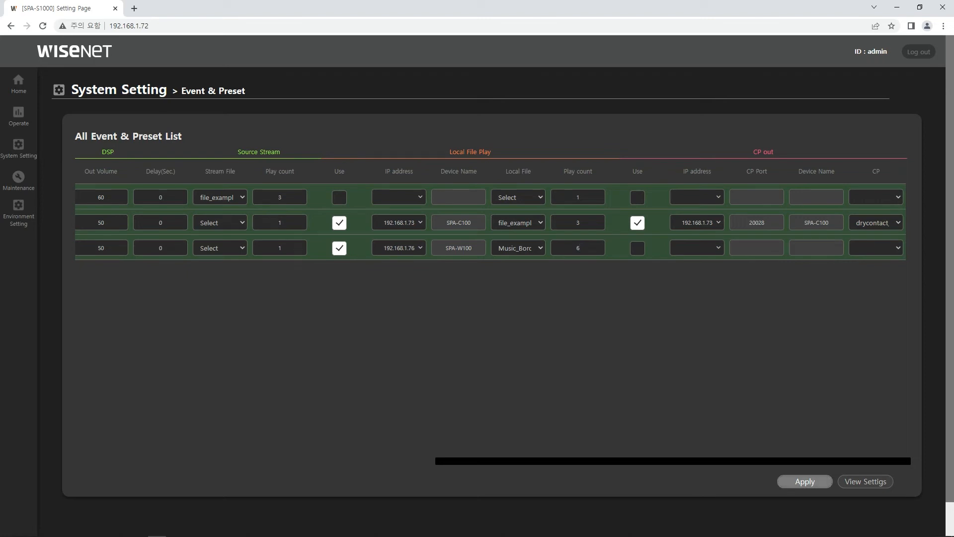
pyautogui.click(805, 481)
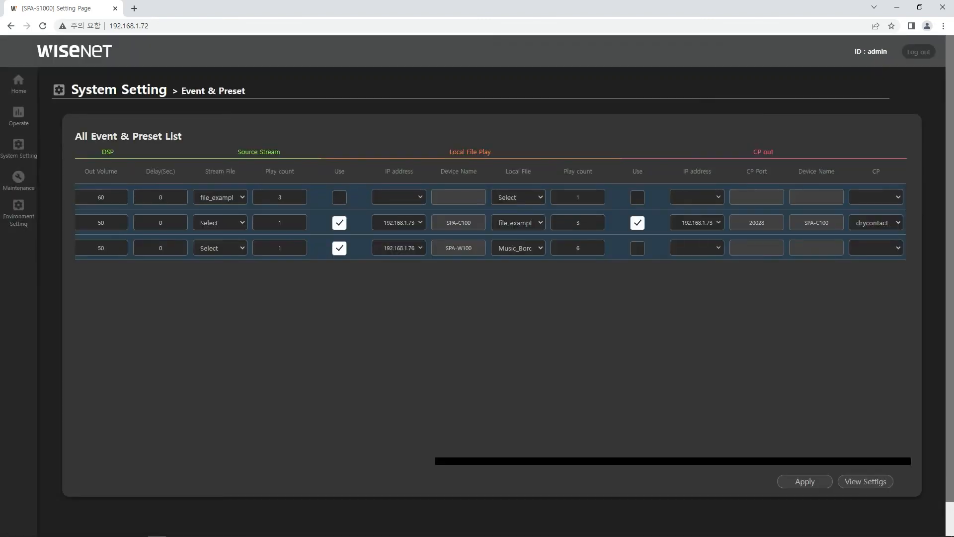
pyautogui.moveTo(673, 462); pyautogui.dragTo(312, 461)
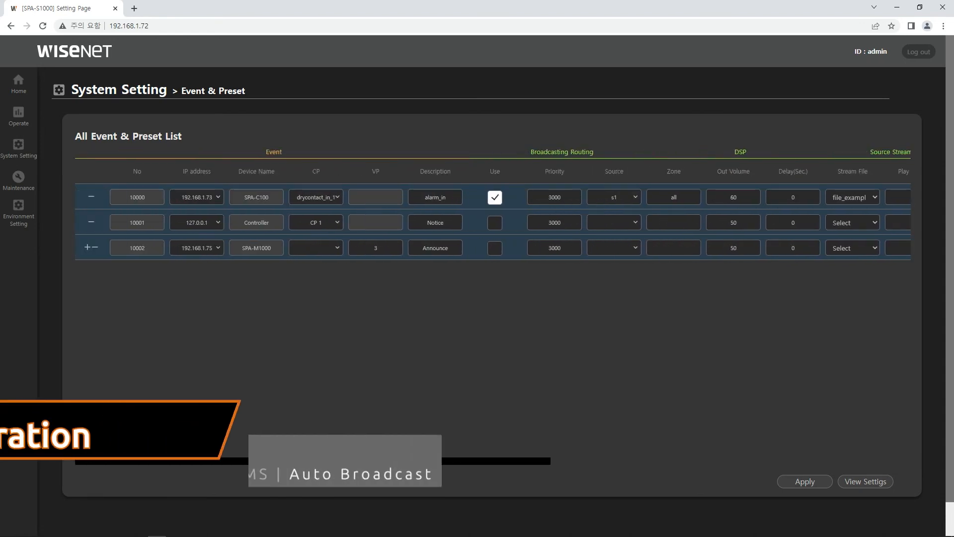
# Go to the Button Mode operation page and trigger the CP 1 event
pyautogui.click(18, 116)
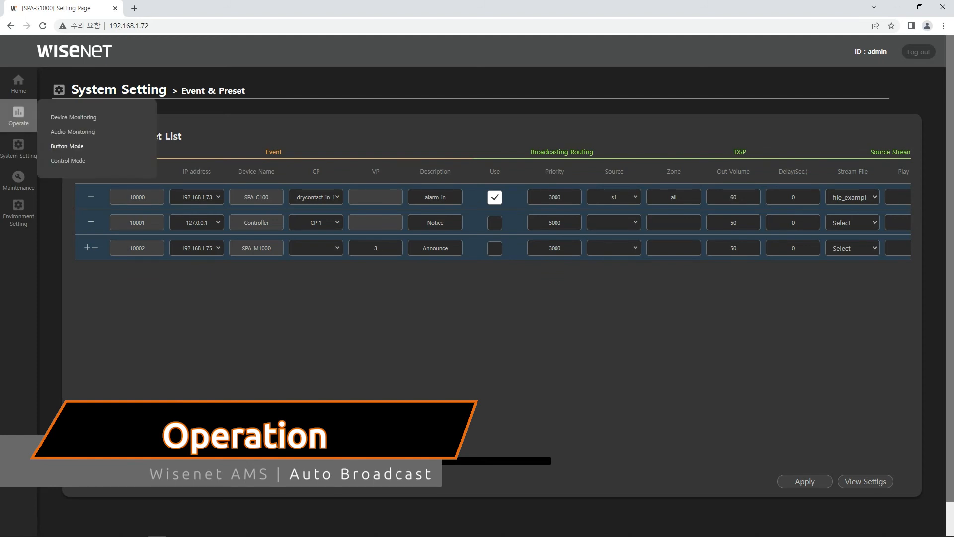
pyautogui.click(67, 146)
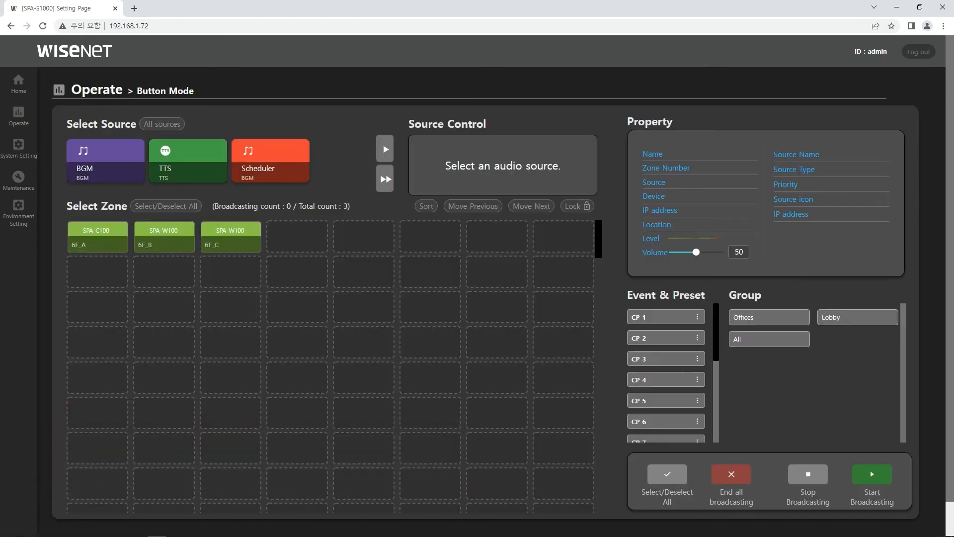
pyautogui.click(662, 317)
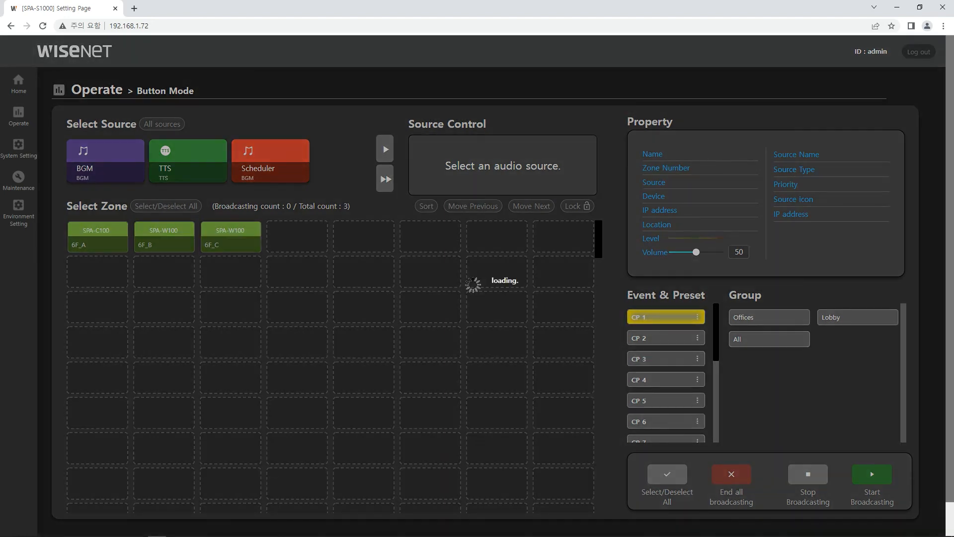